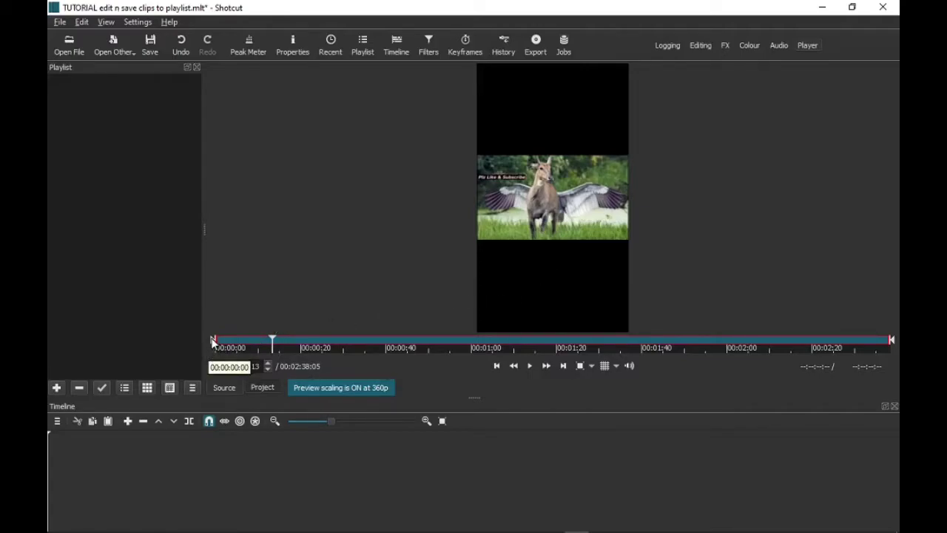
Scrub the deer footage from the start to about nine seconds and play it.
{"action": "left_click", "coordinate": [224, 345]}
{"action": "left_click_drag", "start_coordinate": [226, 348], "coordinate": [220, 347]}
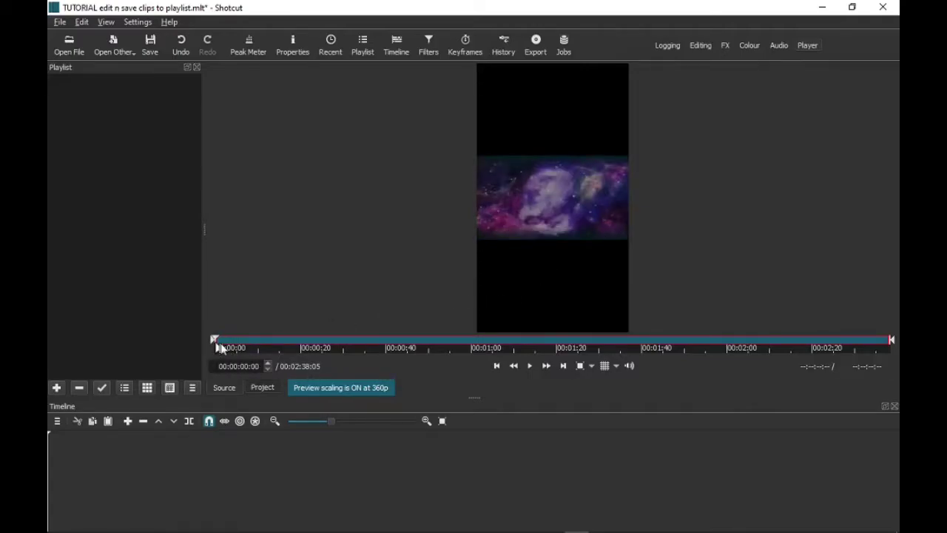
{"action": "left_click", "coordinate": [233, 347]}
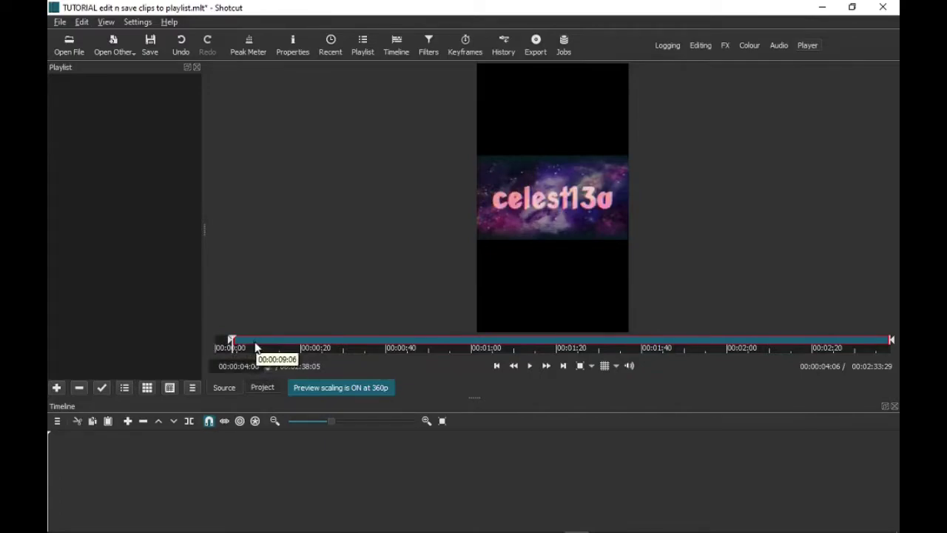
{"action": "left_click", "coordinate": [254, 347]}
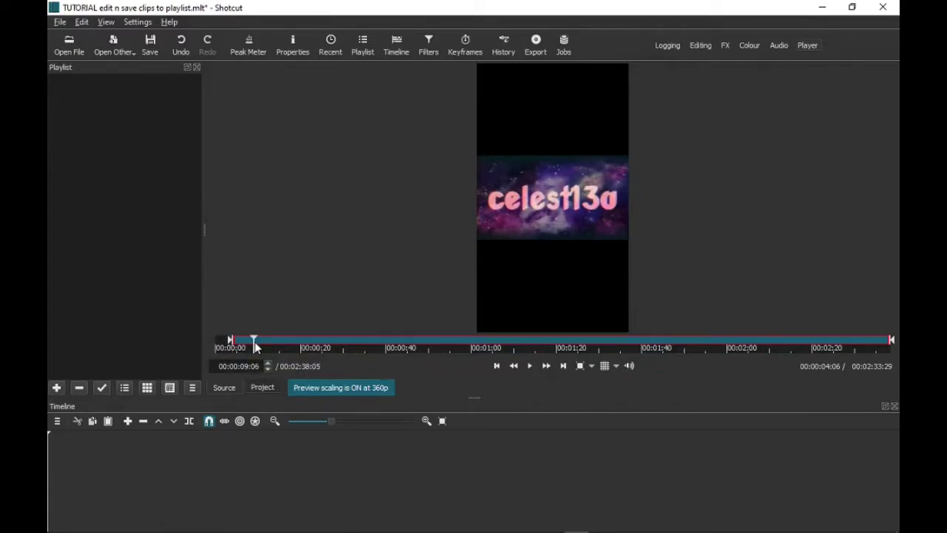
{"action": "left_click", "coordinate": [530, 365]}
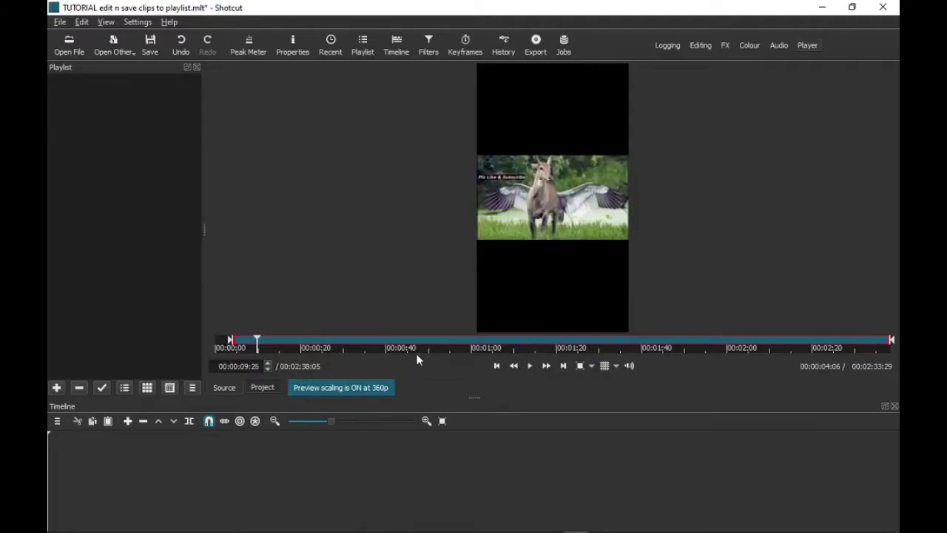
{"action": "key", "text": "space"}
{"action": "key", "text": "space"}
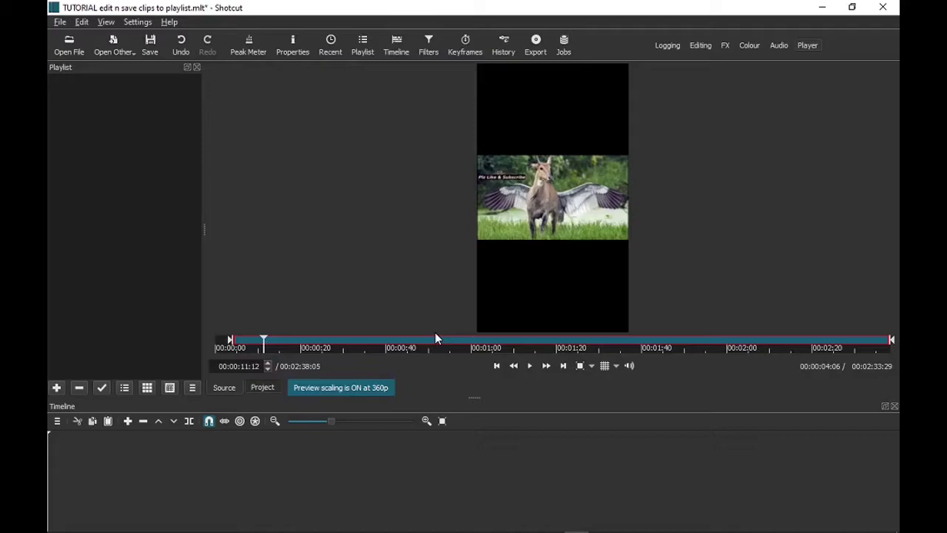
Mark a clip from 00:00:12:00 to 00:00:14:14 and add it as playlist entry #1.
{"action": "key", "text": "i"}
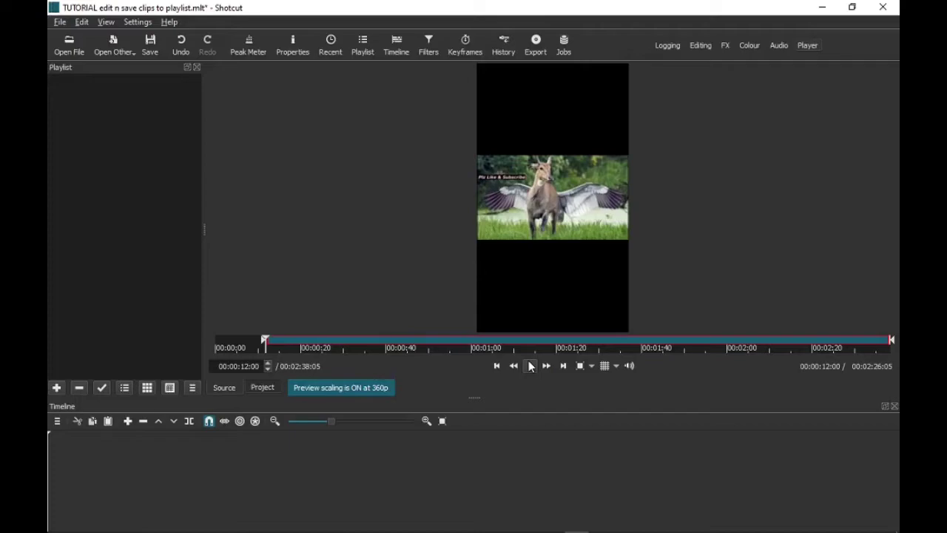
{"action": "left_click", "coordinate": [530, 365]}
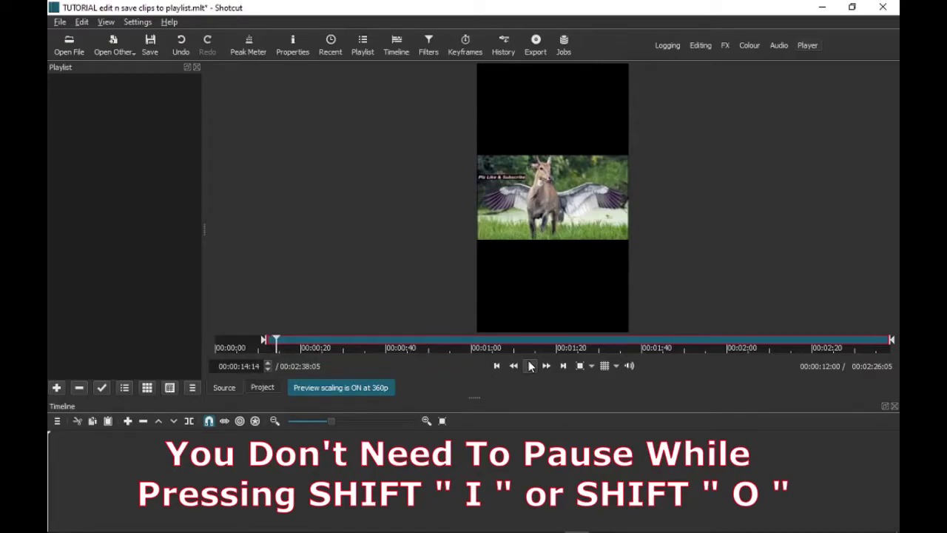
{"action": "key", "text": "shift+o"}
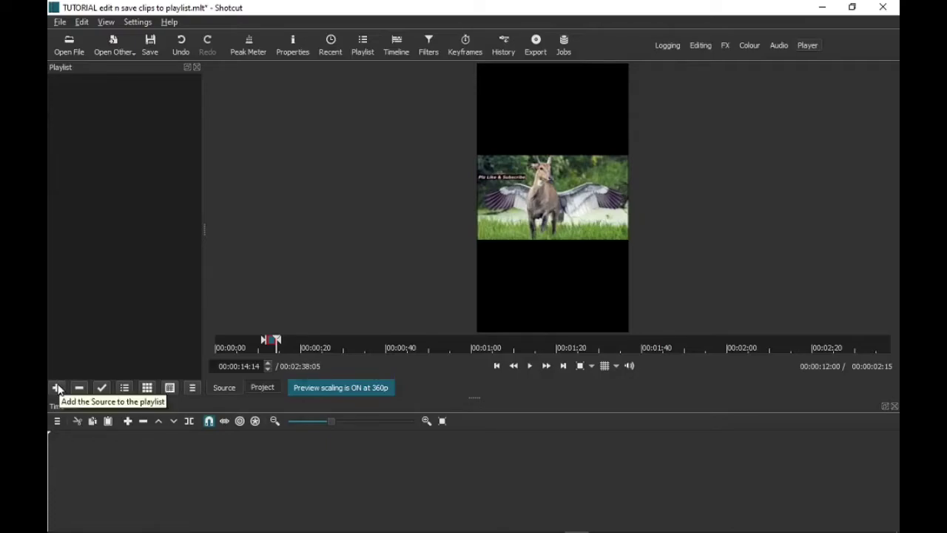
{"action": "left_click", "coordinate": [57, 387]}
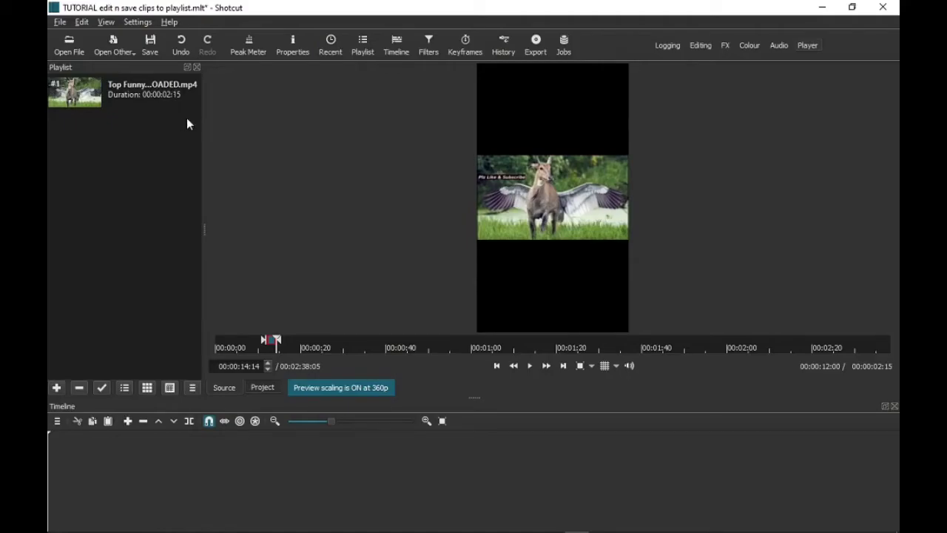
{"action": "key", "text": "space"}
{"action": "key", "text": "space"}
{"action": "key", "text": "space"}
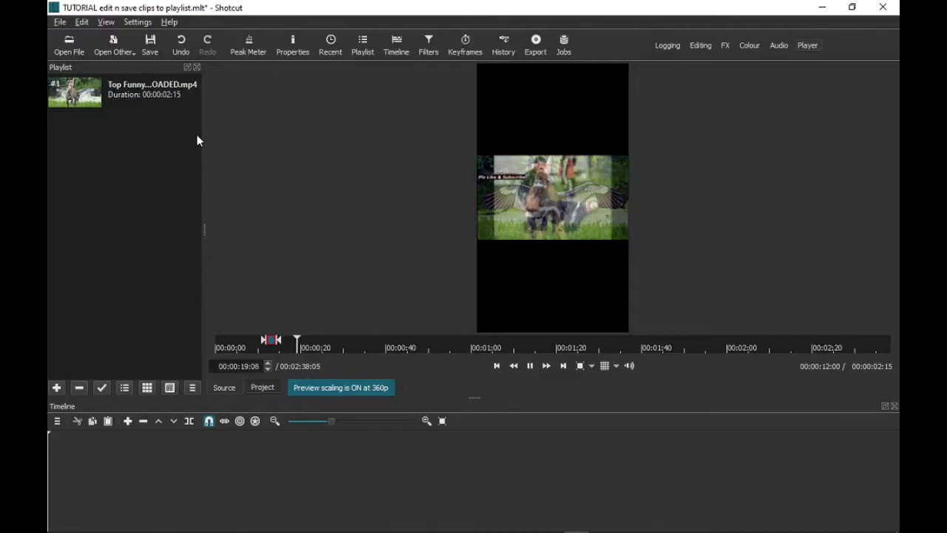
Mark a 5:04 clip and add it as the second playlist entry.
{"action": "key", "text": "i"}
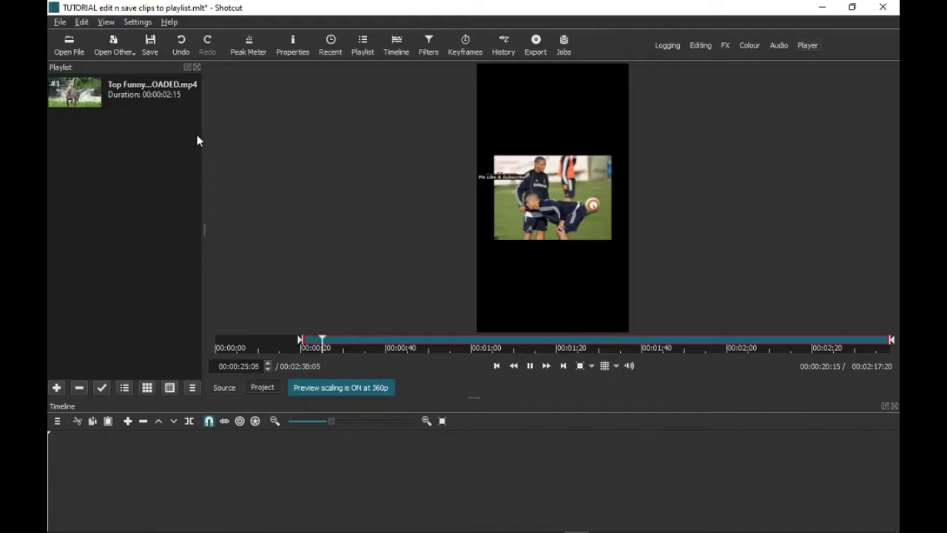
{"action": "key", "text": "o"}
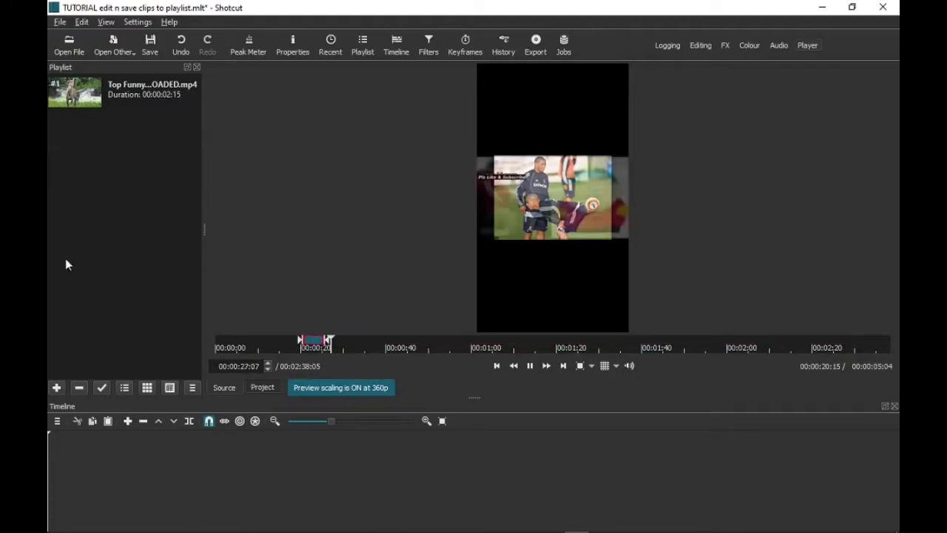
{"action": "left_click", "coordinate": [57, 389]}
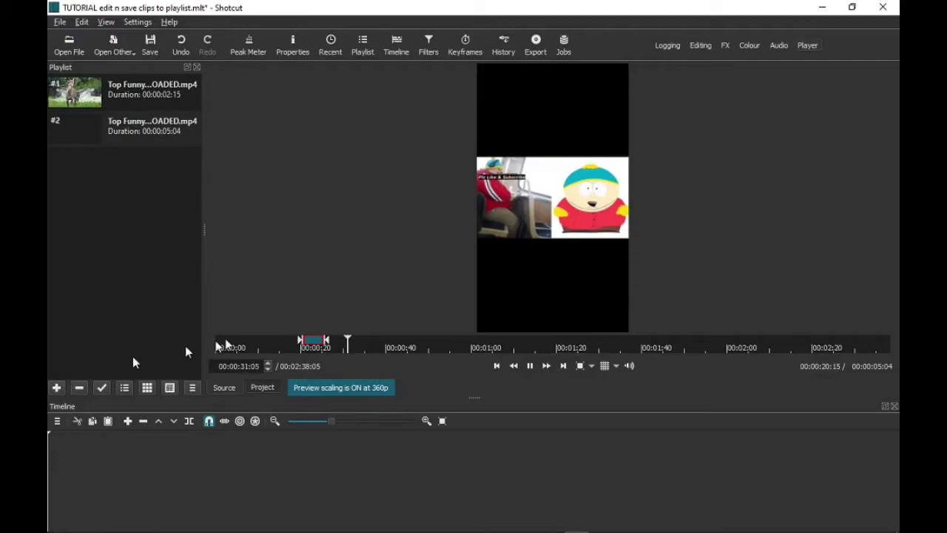
Mark a new range from 00:00:34:06 to 00:00:36:05.
{"action": "key", "text": "i"}
{"action": "left_click", "coordinate": [531, 366]}
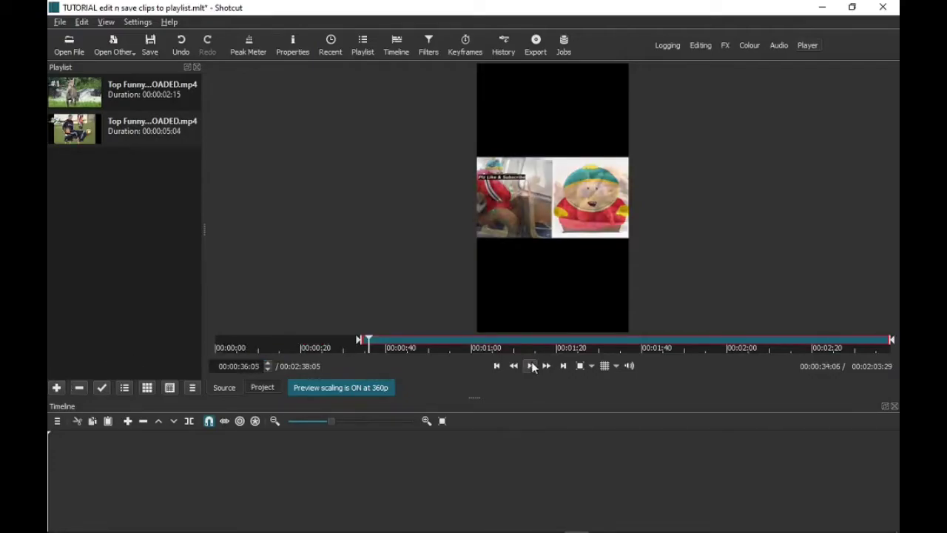
{"action": "key", "text": "o"}
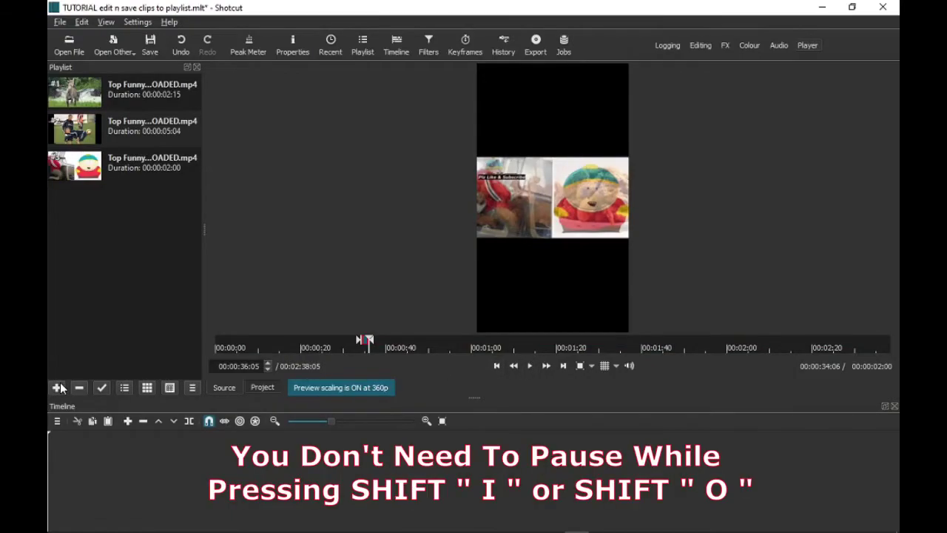
Mark a 9:09 fried-chicken clip and add it as the fourth playlist entry.
{"action": "key", "text": "space"}
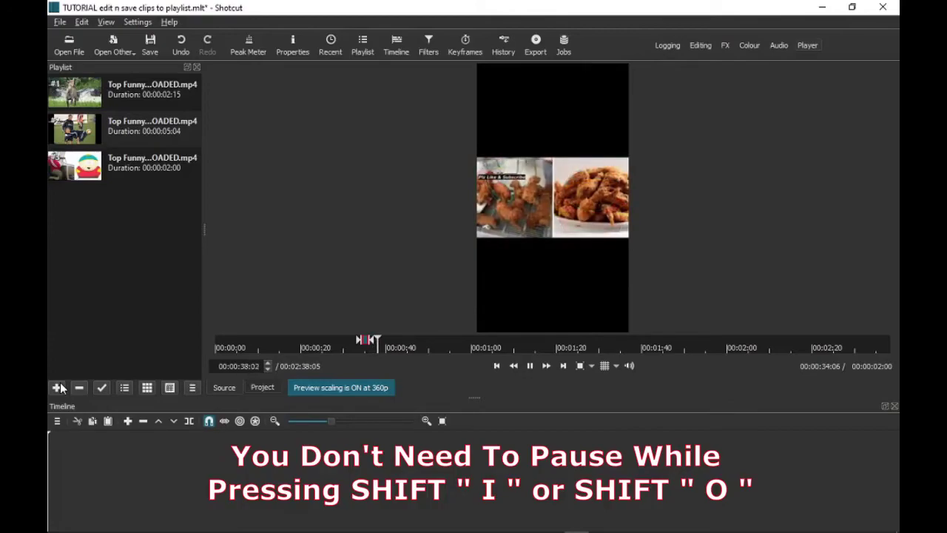
{"action": "key", "text": "shift+i"}
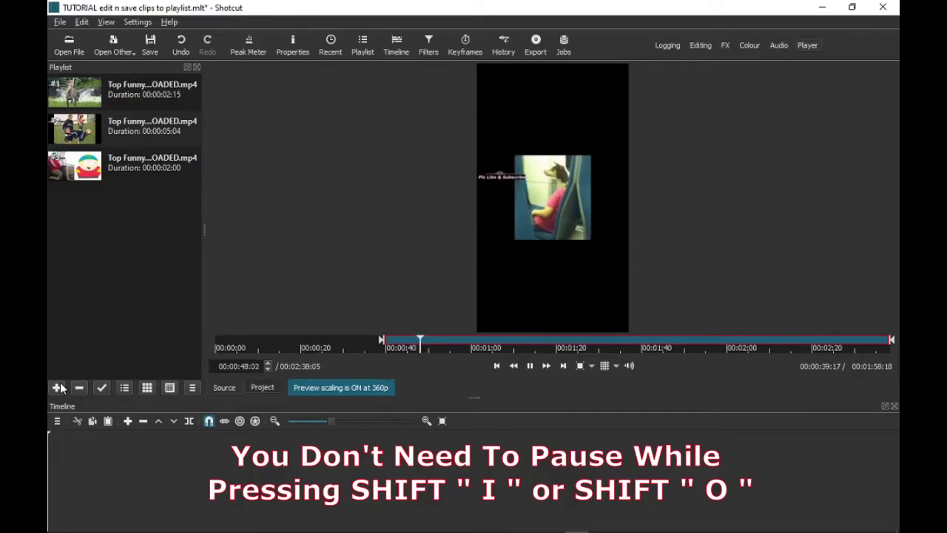
{"action": "key", "text": "shift+o"}
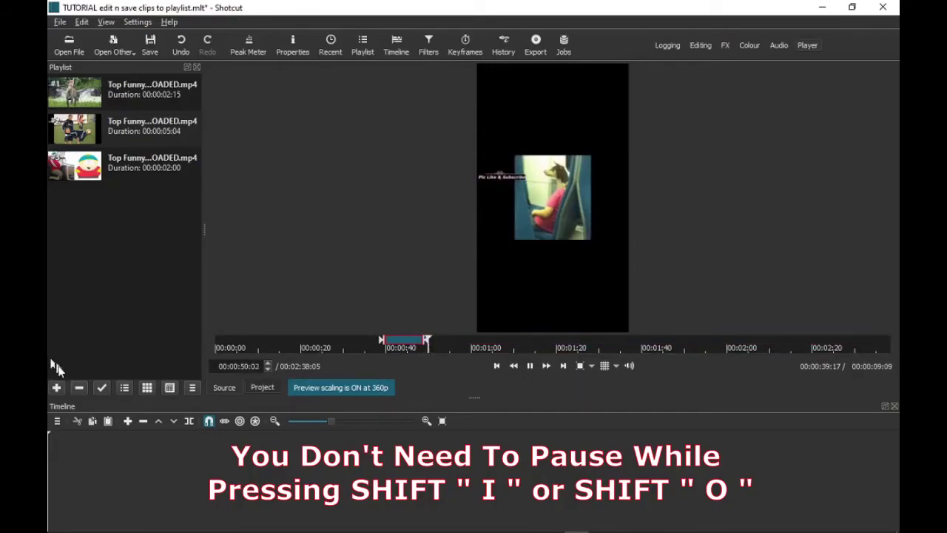
{"action": "left_click", "coordinate": [58, 388]}
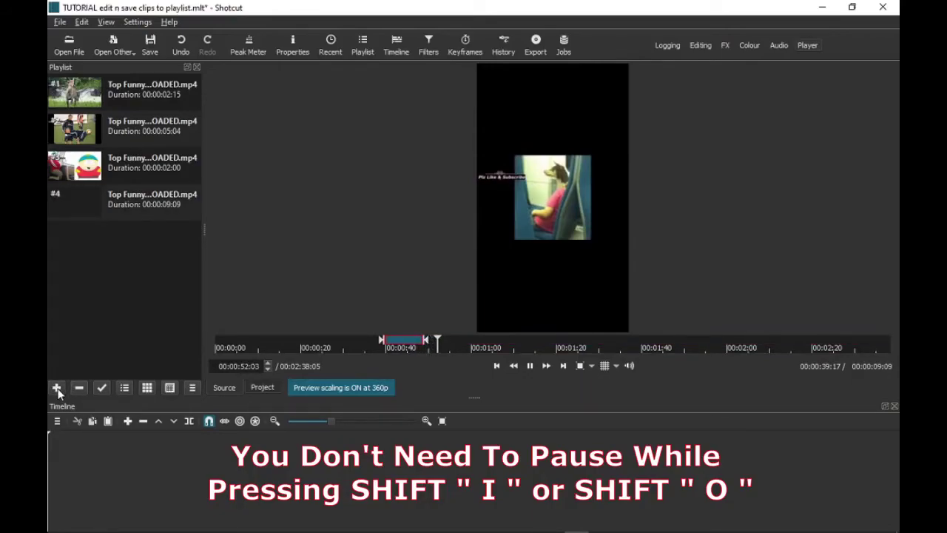
{"action": "key", "text": "space"}
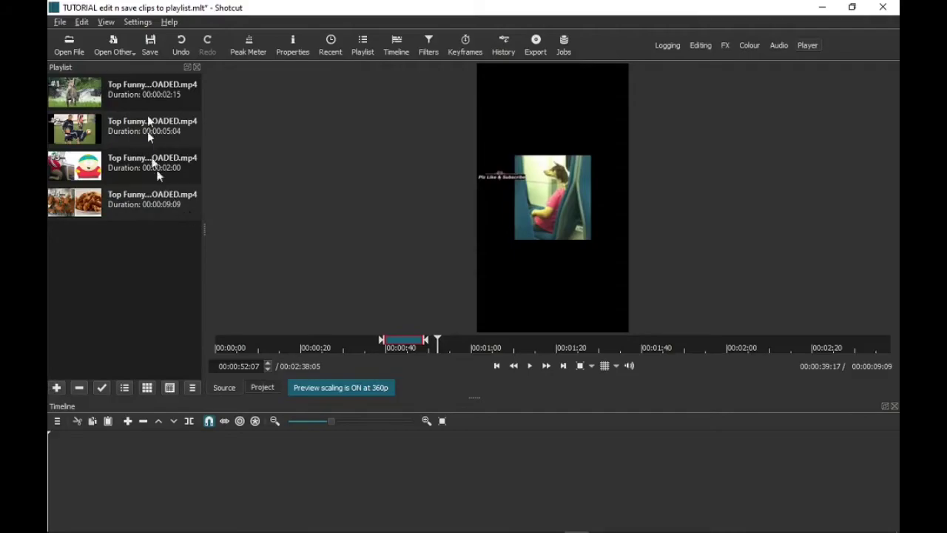
Preview the first saved clip and place it on the empty V1 timeline track.
{"action": "double_click", "coordinate": [140, 87]}
{"action": "key", "text": "space"}
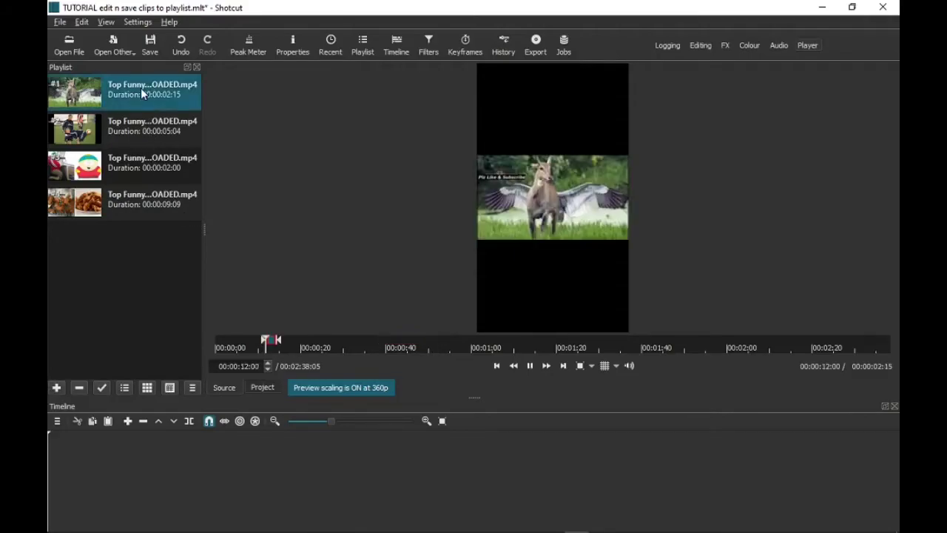
{"action": "left_click", "coordinate": [527, 155]}
{"action": "left_click_drag", "start_coordinate": [584, 167], "coordinate": [260, 481]}
{"action": "left_click_drag", "start_coordinate": [260, 478], "coordinate": [261, 479]}
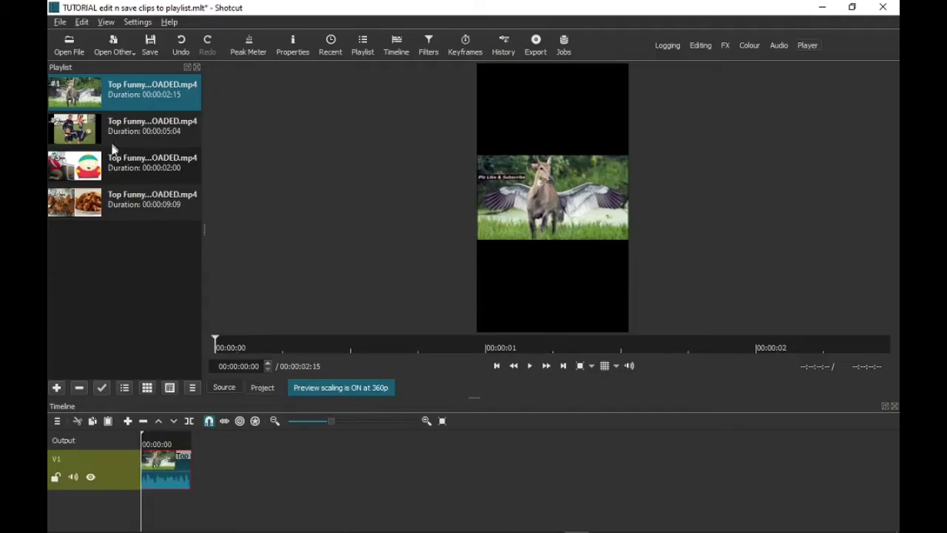
Append the third, fourth and first clips, remove the empty gap, then append the fourth clip at the end.
{"action": "mouse_move", "coordinate": [109, 175]}
{"action": "left_mouse_down"}
{"action": "mouse_move", "coordinate": [276, 469]}
{"action": "mouse_move", "coordinate": [191, 455]}
{"action": "left_mouse_up"}
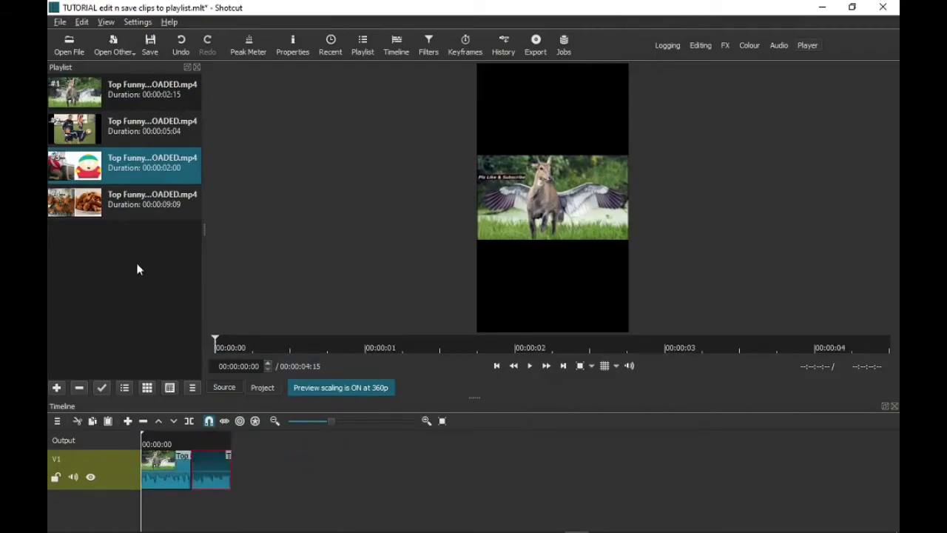
{"action": "mouse_move", "coordinate": [120, 209]}
{"action": "left_mouse_down"}
{"action": "mouse_move", "coordinate": [287, 454]}
{"action": "mouse_move", "coordinate": [238, 469]}
{"action": "left_mouse_up"}
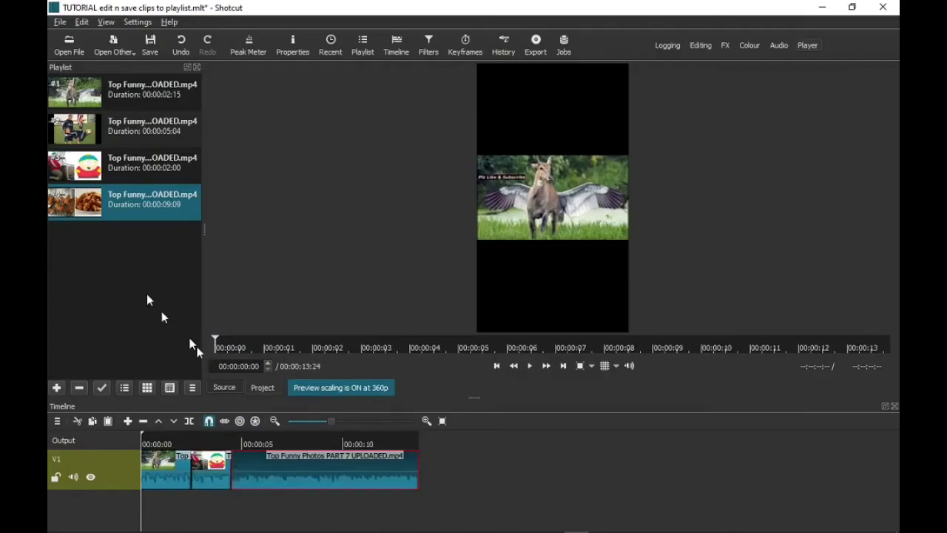
{"action": "mouse_move", "coordinate": [125, 97]}
{"action": "left_mouse_down"}
{"action": "mouse_move", "coordinate": [590, 488]}
{"action": "mouse_move", "coordinate": [561, 480]}
{"action": "left_mouse_up"}
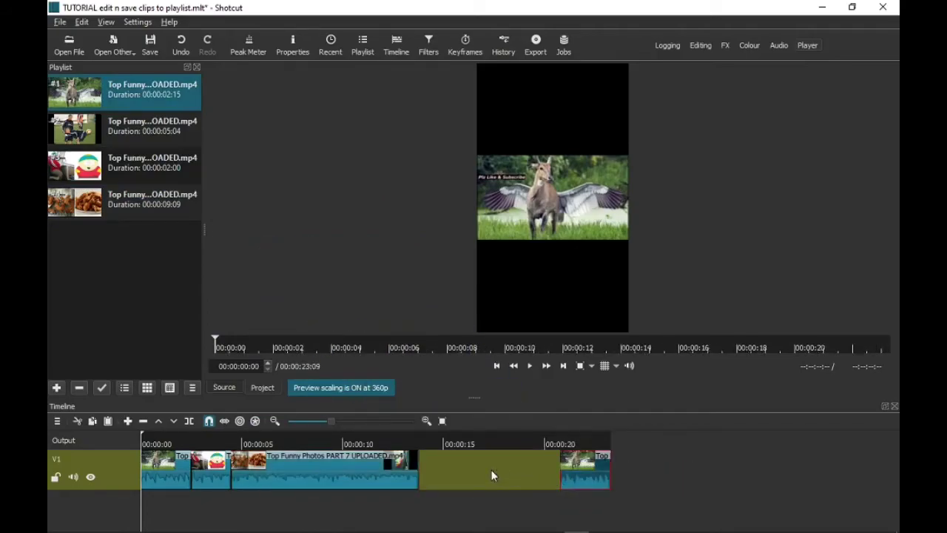
{"action": "right_click", "coordinate": [491, 469]}
{"action": "left_click", "coordinate": [533, 474]}
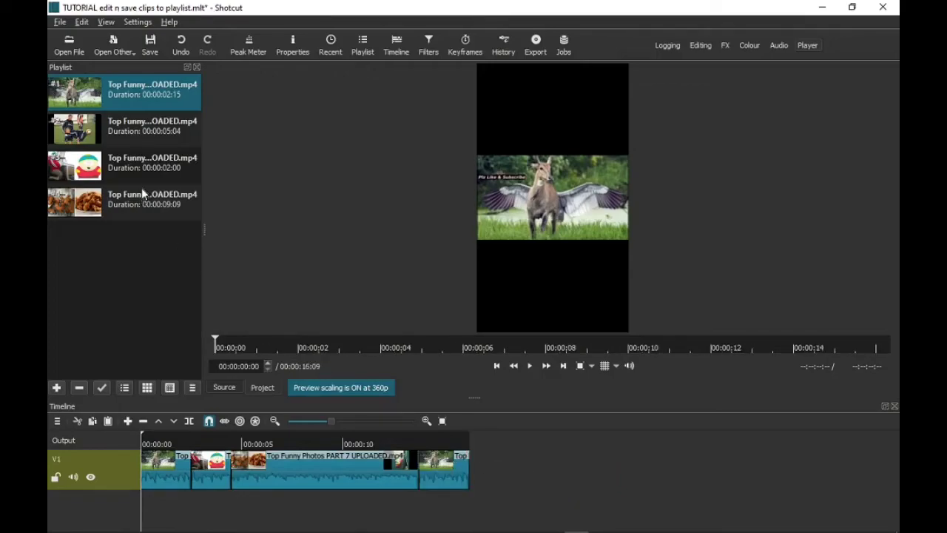
{"action": "mouse_move", "coordinate": [143, 192]}
{"action": "left_mouse_down"}
{"action": "mouse_move", "coordinate": [259, 244]}
{"action": "mouse_move", "coordinate": [507, 407]}
{"action": "mouse_move", "coordinate": [591, 492]}
{"action": "mouse_move", "coordinate": [517, 479]}
{"action": "mouse_move", "coordinate": [440, 483]}
{"action": "mouse_move", "coordinate": [469, 487]}
{"action": "left_mouse_up"}
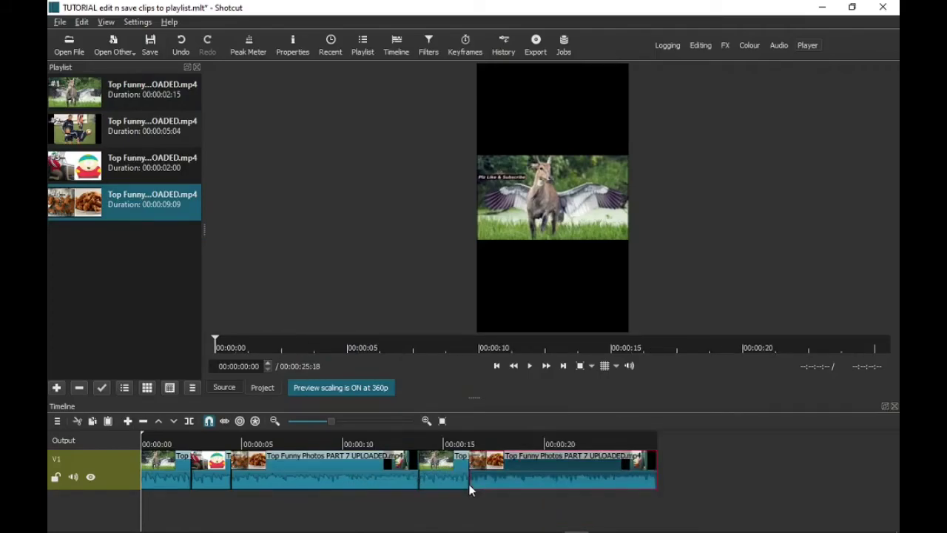